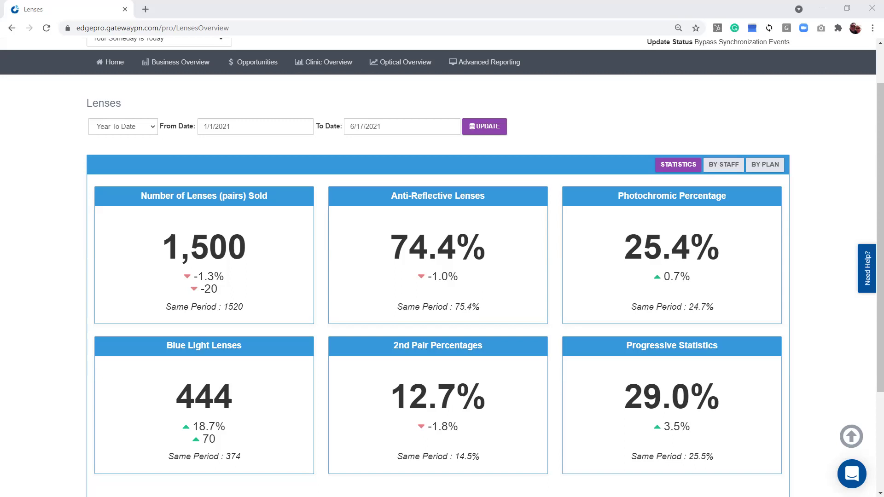
On the Lenses page, review pairs sold: 1,500 pairs, a -20 change, versus 1520
click(409, 69)
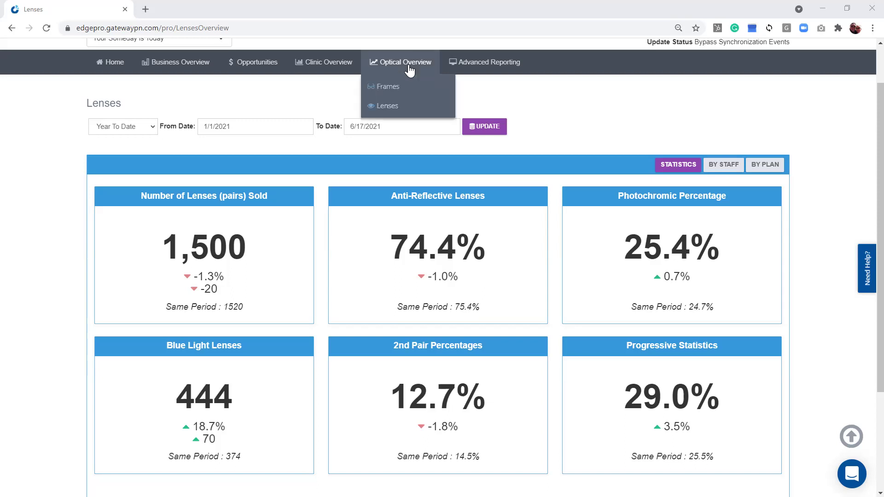
click(394, 108)
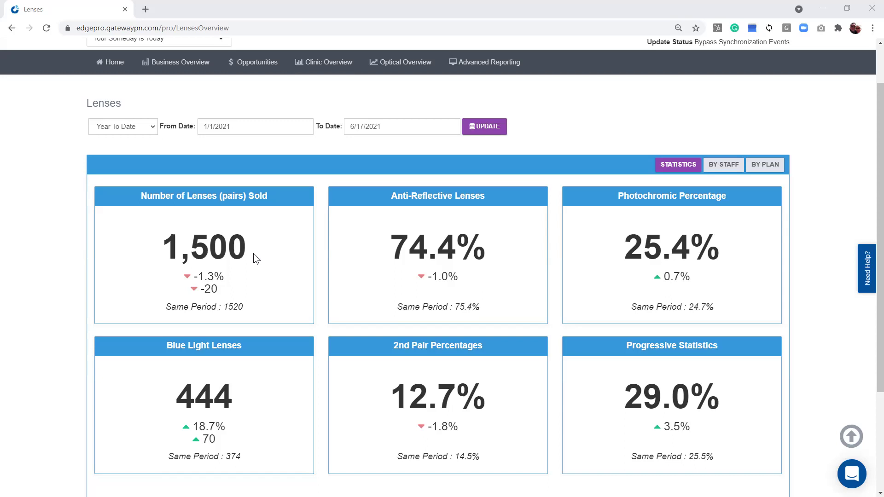
drag(271, 201, 150, 196)
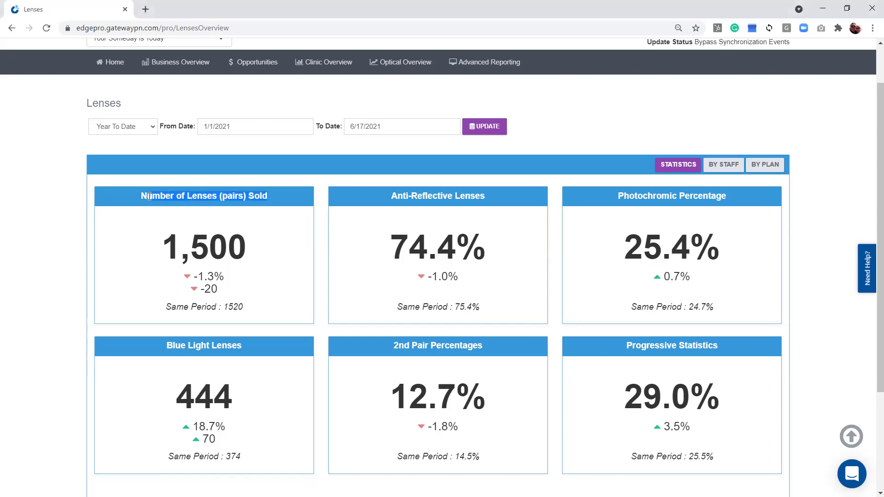
drag(245, 307, 209, 308)
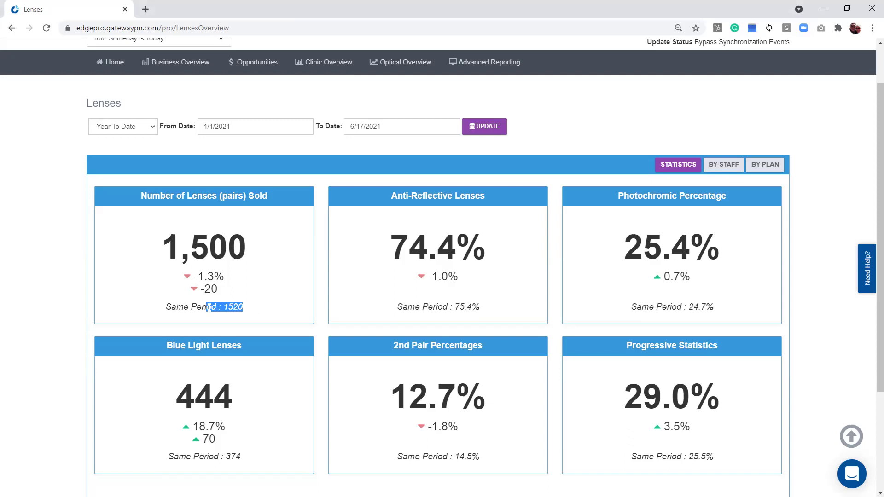
drag(253, 251, 157, 245)
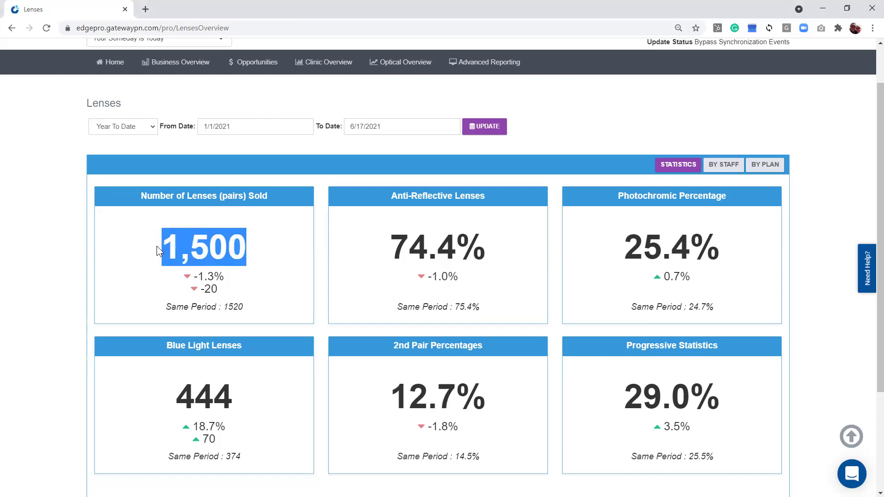
click(201, 288)
double_click(202, 287)
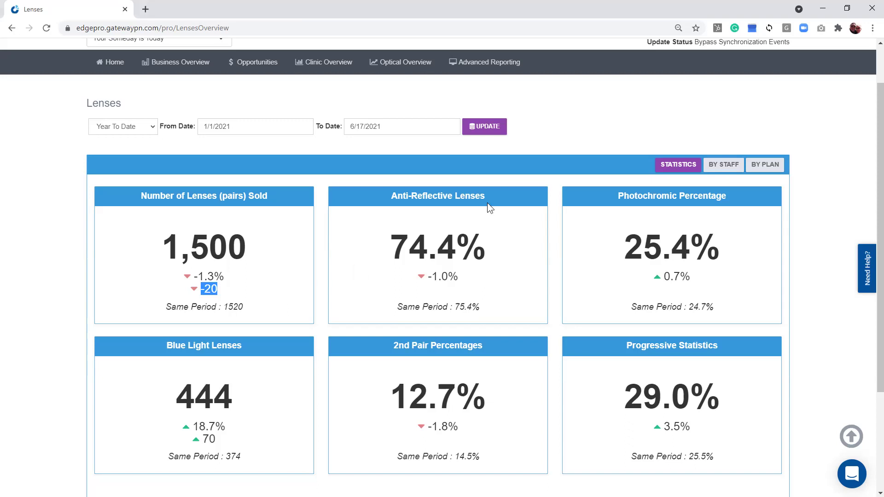
Review anti-reflective 74.4% (-1.0%, was 75.4%) and photochromic 25.4% (was 24.7%) shares
drag(488, 197, 381, 194)
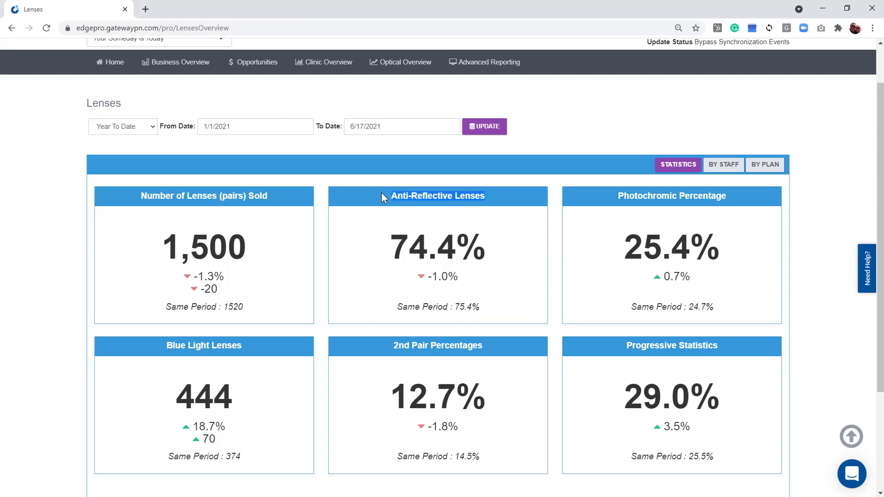
drag(480, 308, 438, 308)
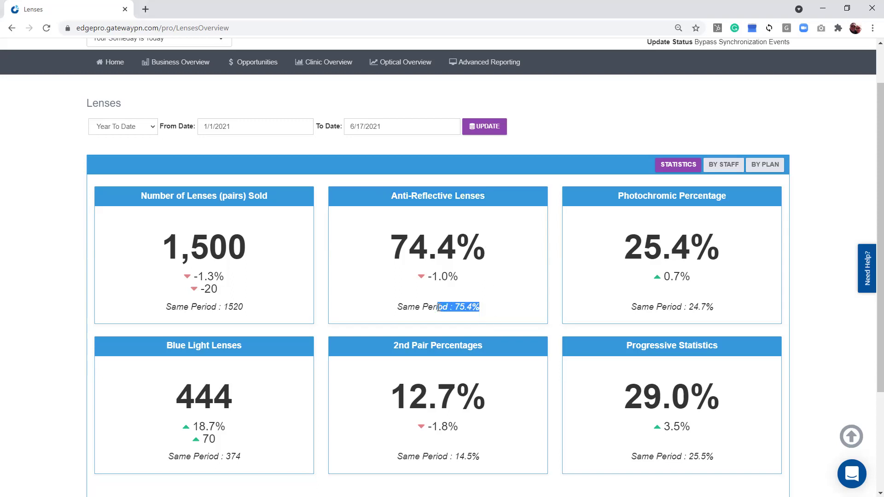
drag(491, 248, 389, 246)
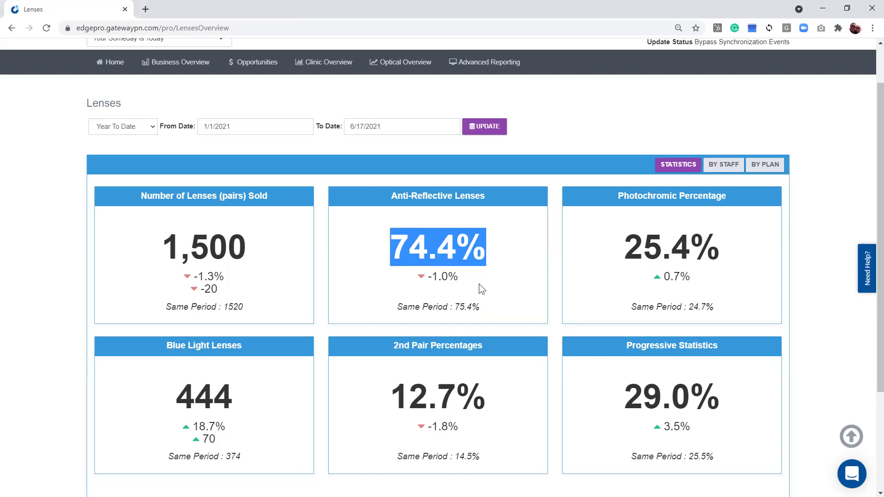
drag(479, 289, 429, 278)
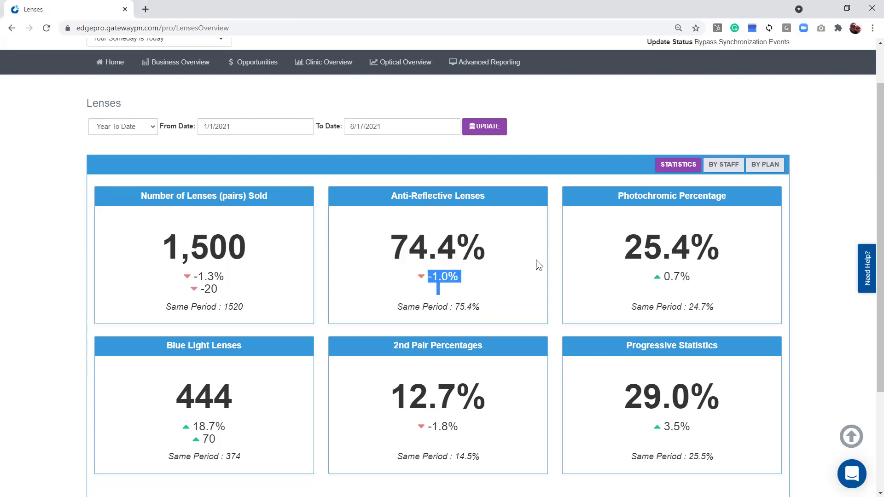
drag(714, 307, 680, 301)
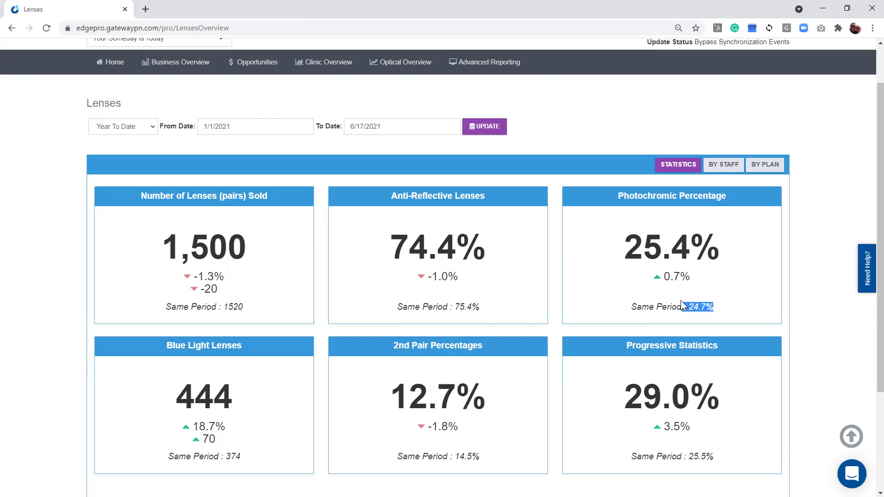
drag(714, 252, 598, 248)
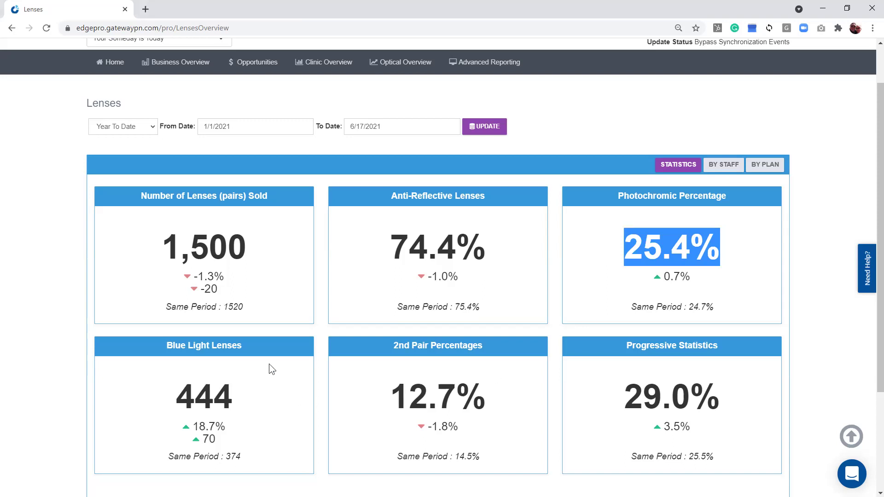
Review Blue Light, Progressive and 2nd Pair figures: 12.7% share, -1.8%, versus 14.5%
drag(261, 347, 163, 346)
drag(474, 345, 395, 341)
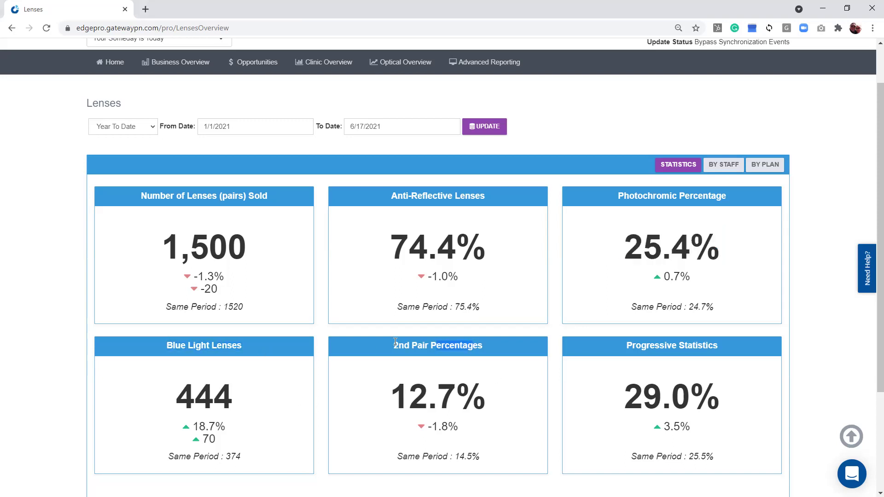
drag(695, 345, 604, 347)
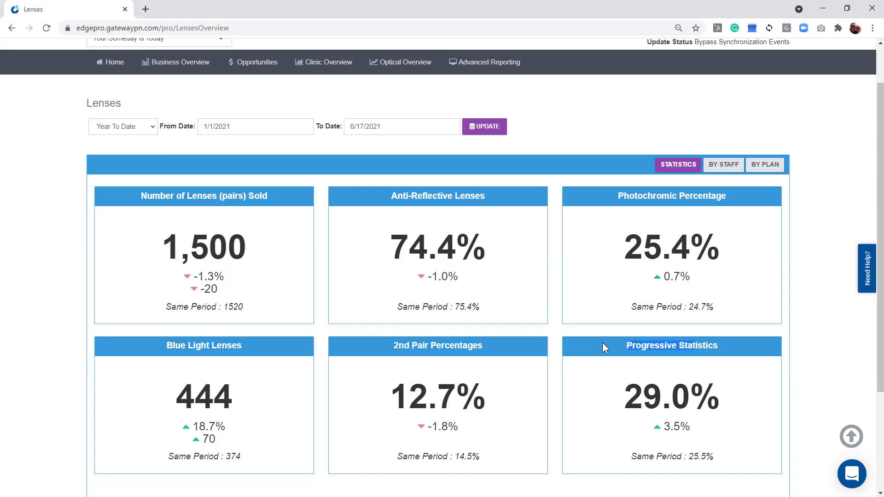
drag(252, 349, 155, 344)
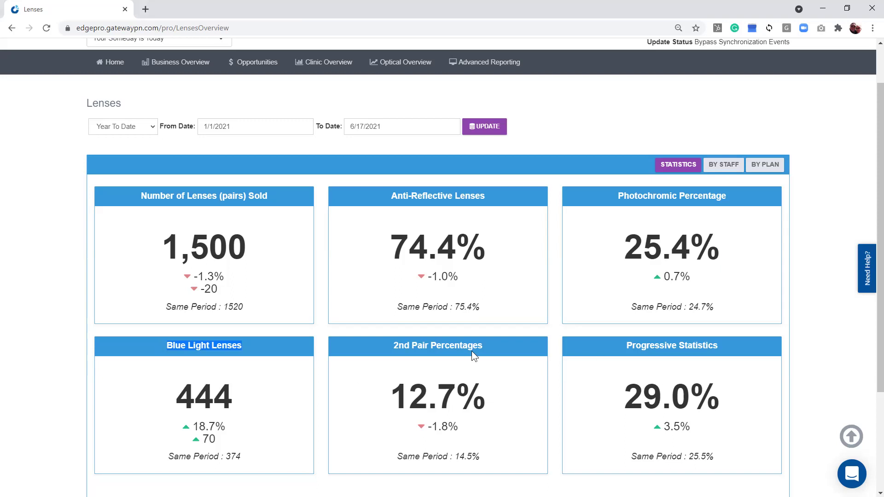
drag(471, 351, 383, 349)
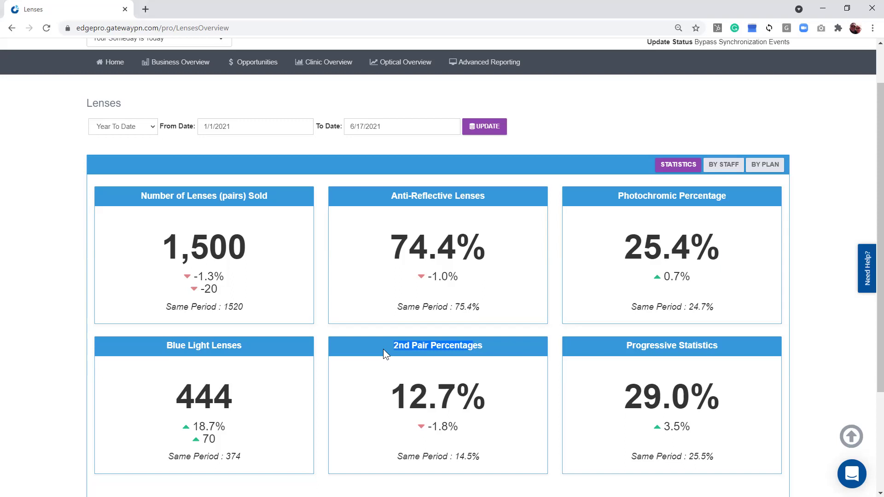
click(477, 459)
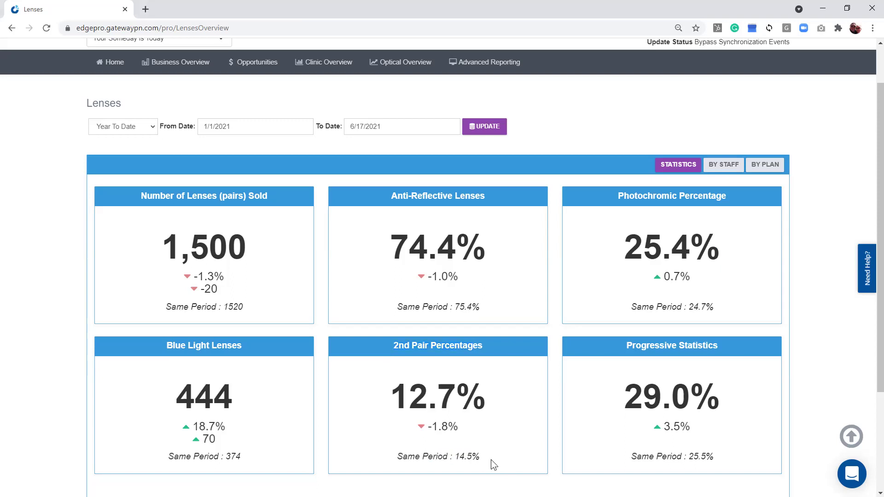
drag(491, 459, 437, 458)
drag(470, 402, 381, 394)
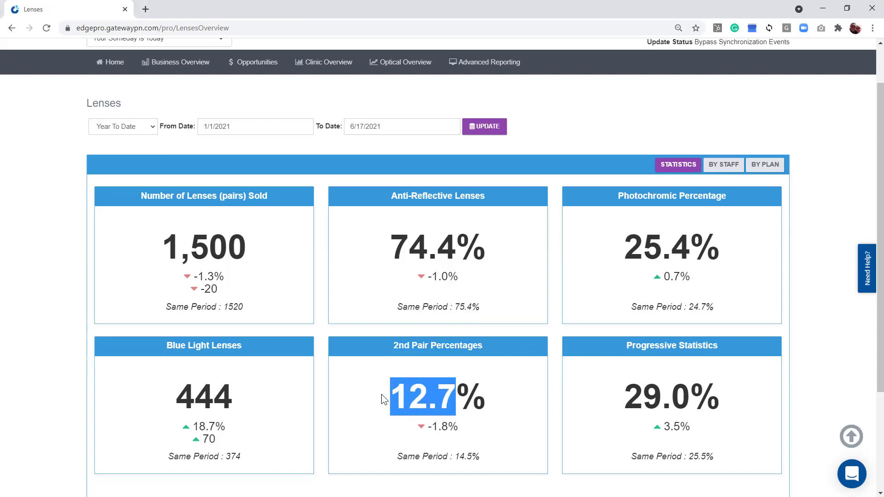
click(456, 425)
drag(456, 426, 428, 424)
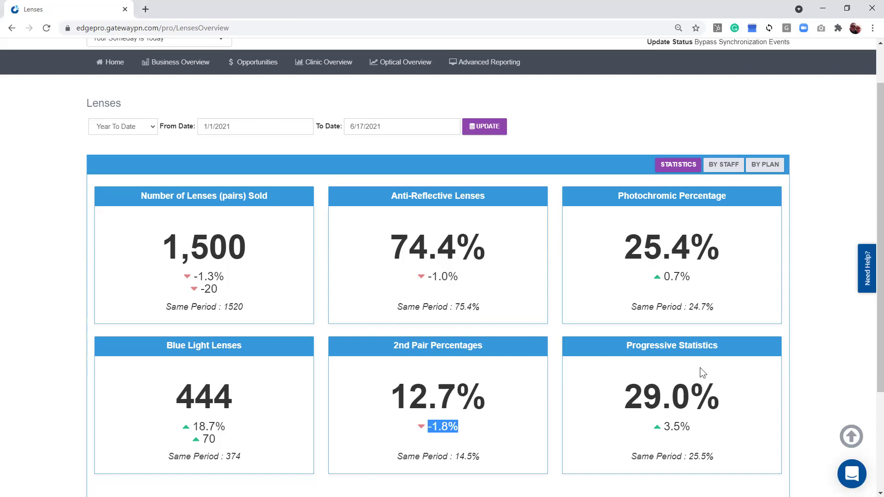
drag(710, 350, 618, 350)
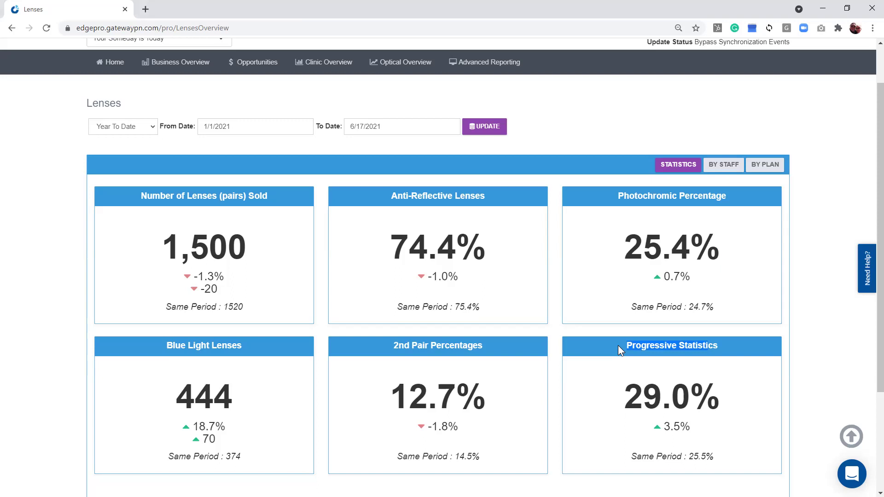
Switch to the By Plan breakdown and review anti-reflective percentages for every plan
click(765, 165)
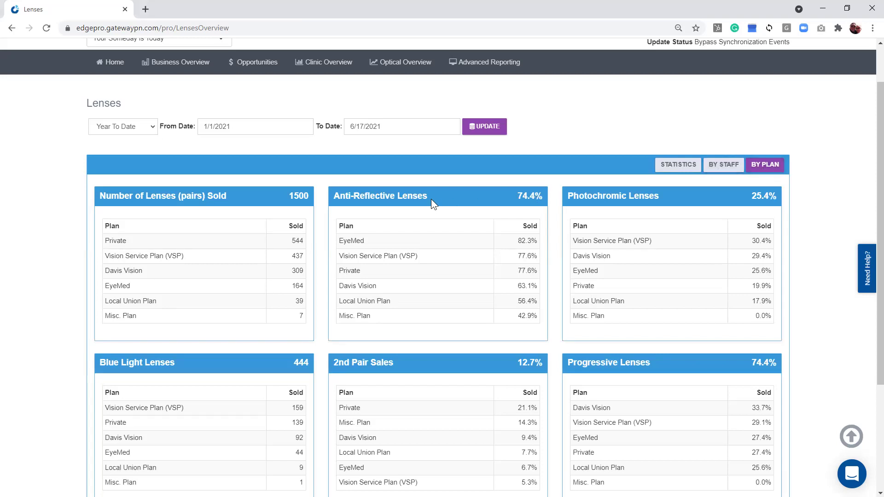
drag(431, 199, 333, 197)
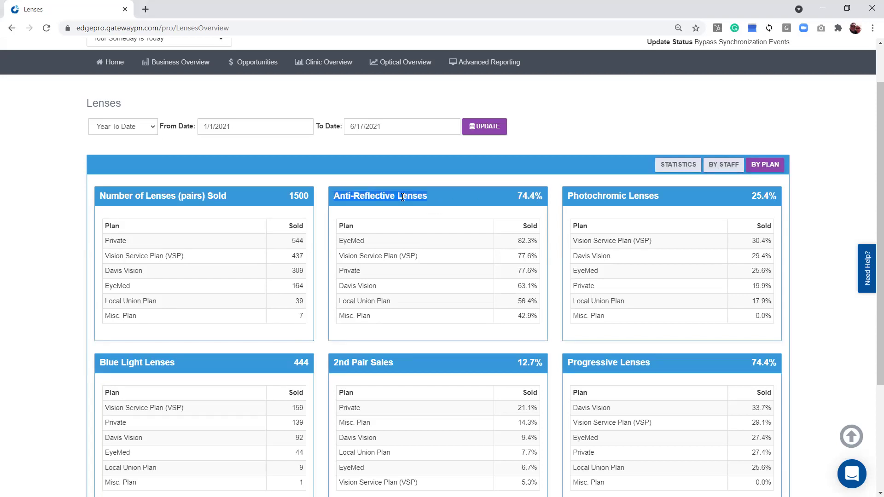
click(527, 197)
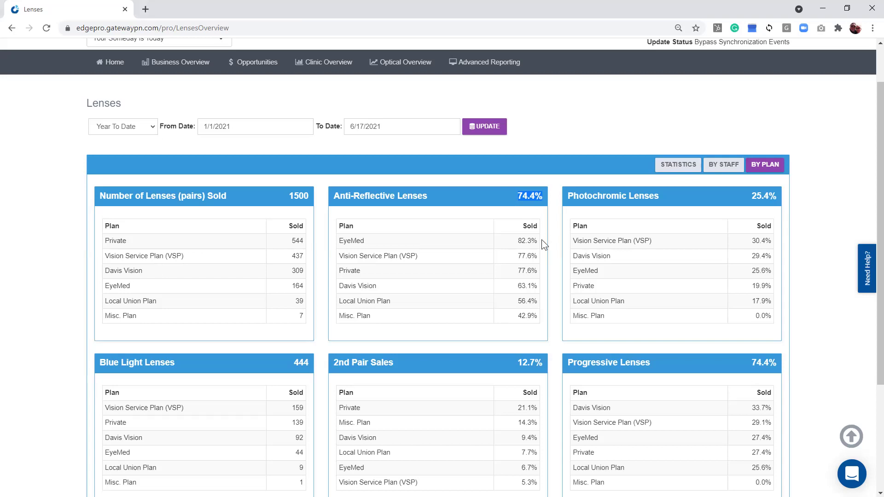
drag(541, 240, 519, 240)
click(519, 240)
click(511, 235)
Compare plan anti-reflective rates: Davis Vision 63.1%, Misc. Plan 42.9%, and the top three plans
drag(338, 287, 398, 292)
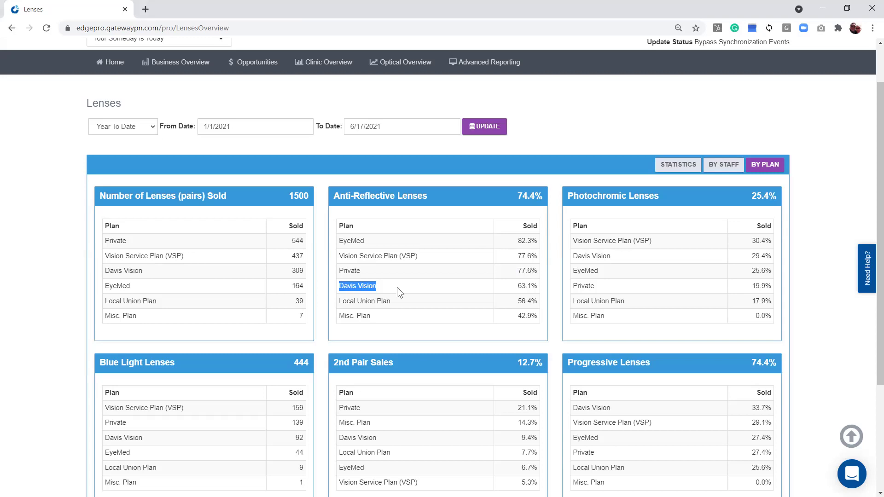
drag(517, 286, 527, 286)
drag(531, 316, 499, 318)
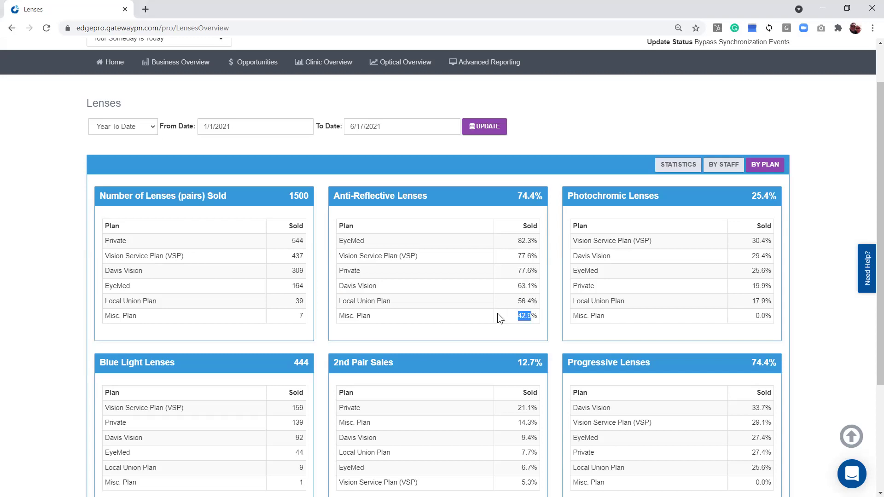
drag(338, 288, 532, 285)
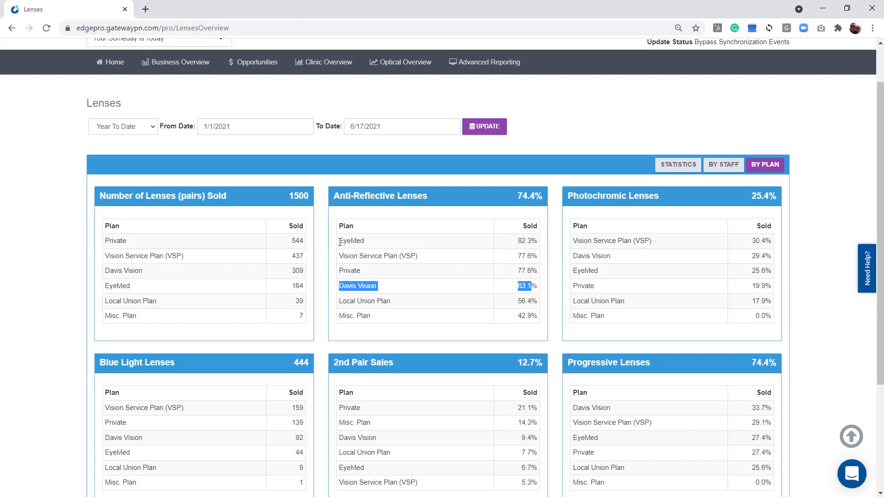
drag(340, 242, 421, 270)
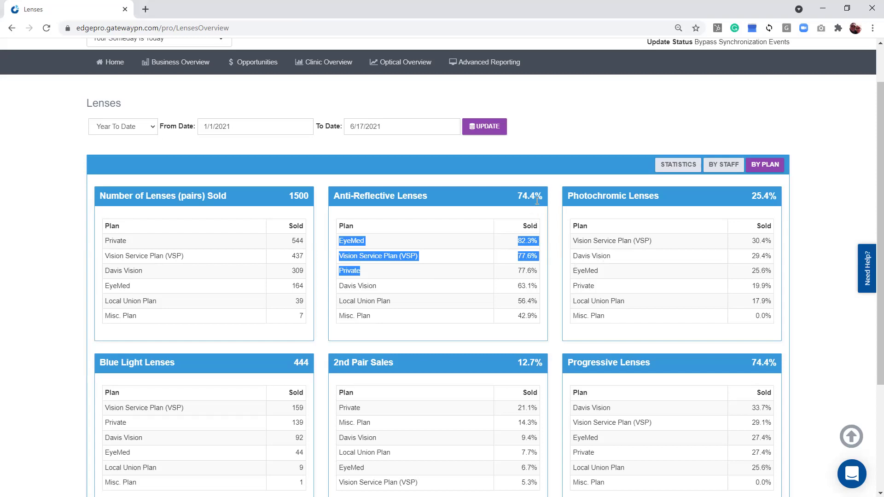
click(511, 198)
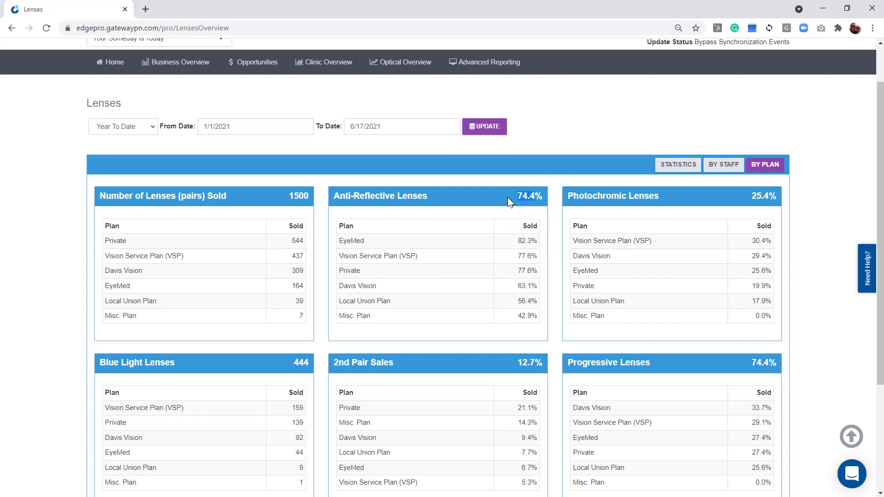
drag(527, 286, 515, 272)
Review photochromic rates by plan (VSP 30.4%, Private 19.9%), then switch to By Staff
drag(569, 196, 669, 200)
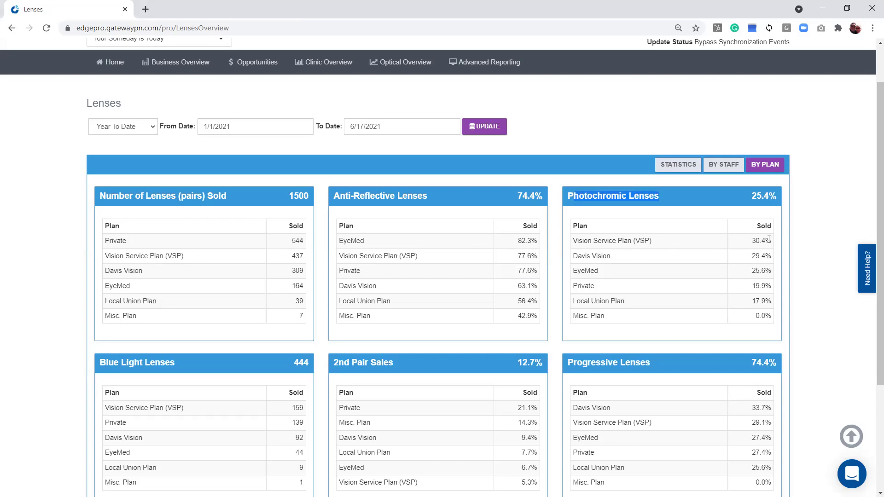
drag(769, 239, 753, 241)
drag(769, 286, 747, 286)
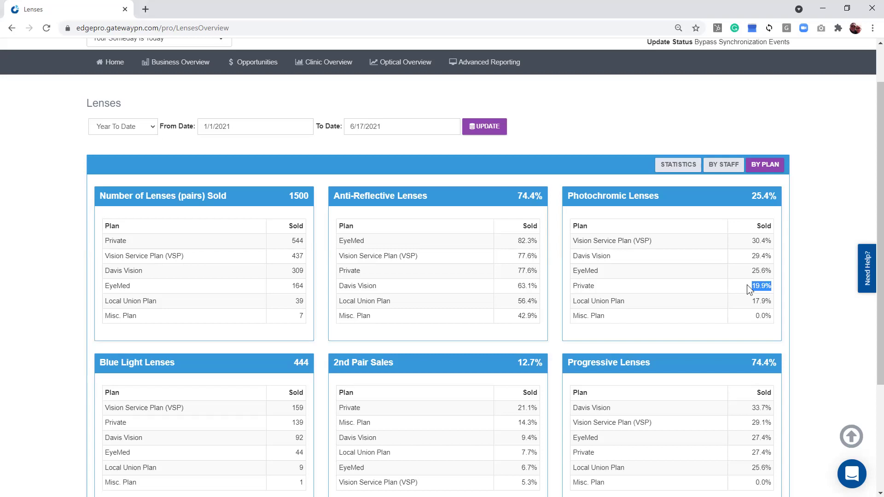
click(724, 164)
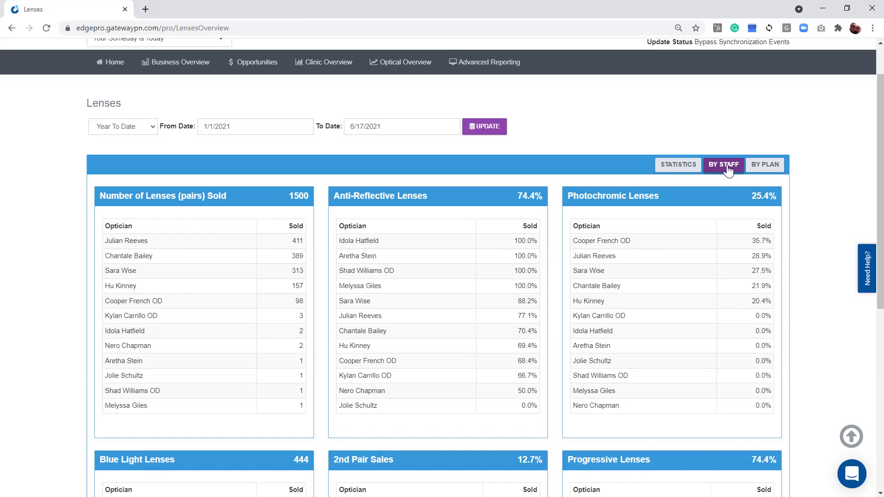
Open the Help Center and expand OfficeMate under PMS Best Practices
click(867, 278)
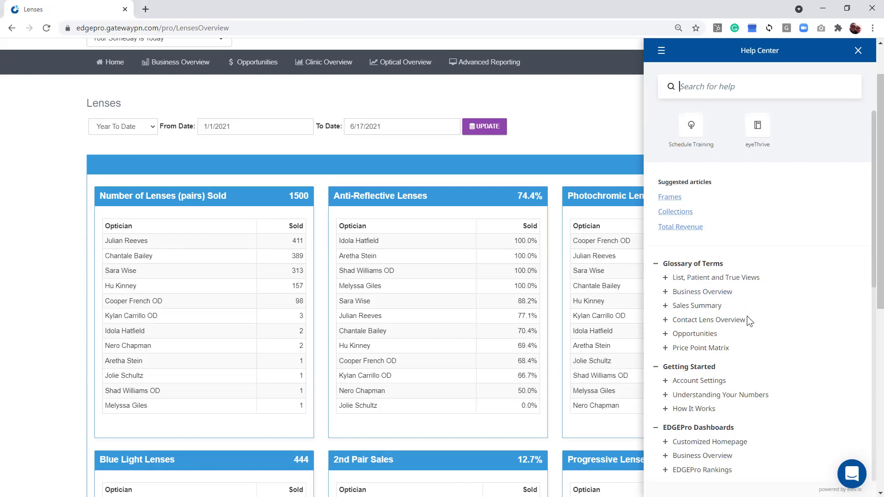
scroll(748, 323, down, 3)
scroll(748, 323, down, 3)
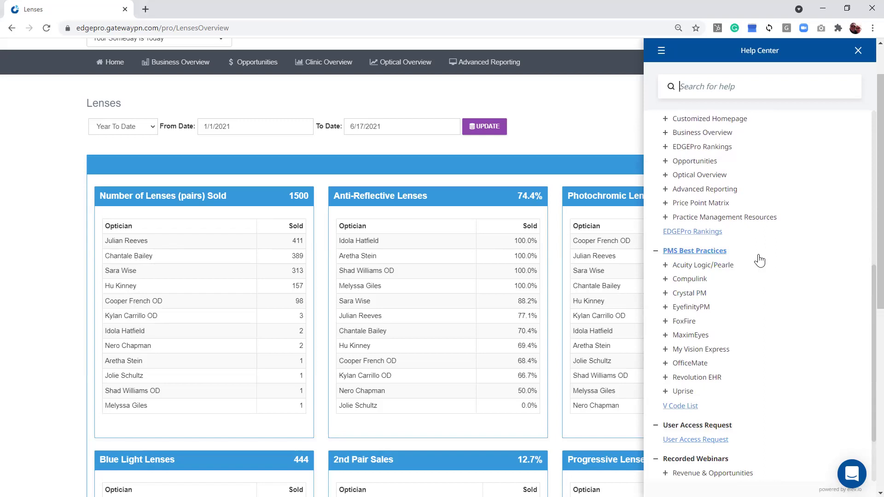
click(689, 363)
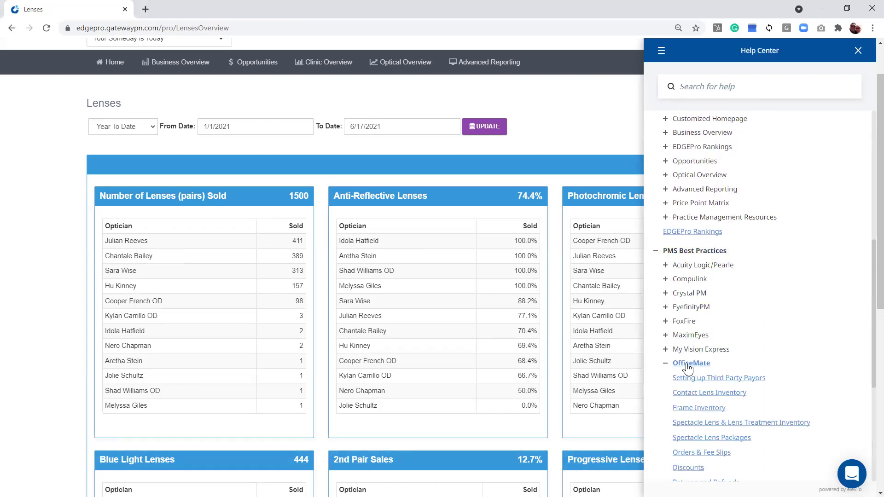
scroll(828, 356, down, 3)
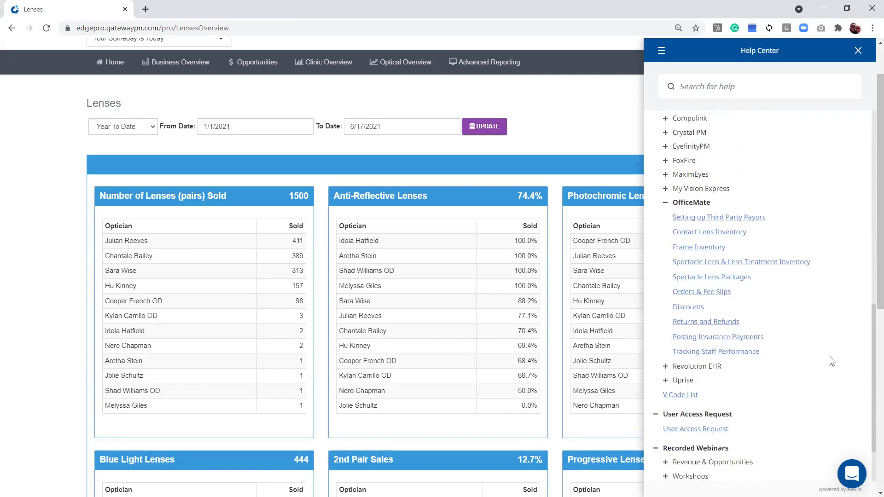
click(708, 352)
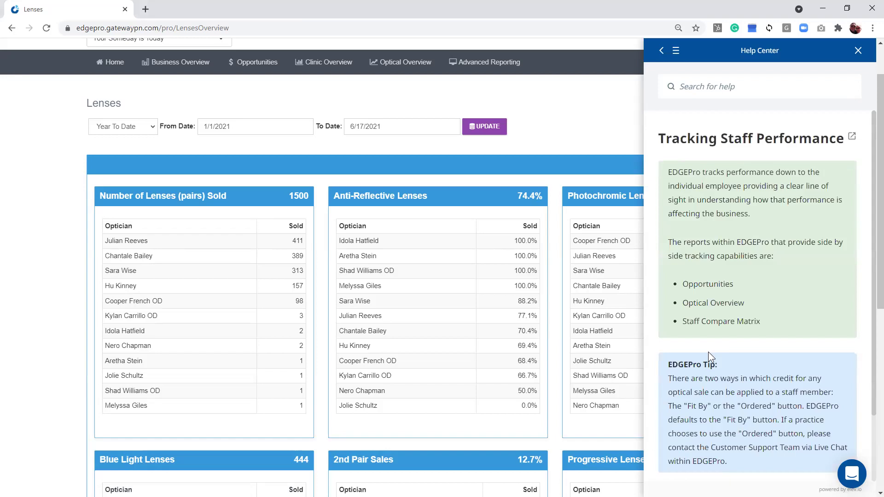
scroll(708, 352, down, 1)
drag(681, 325, 807, 351)
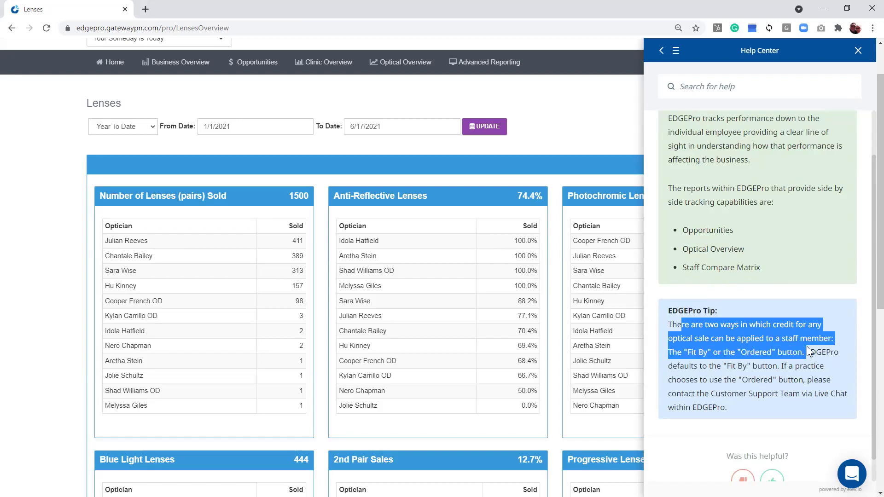
click(661, 50)
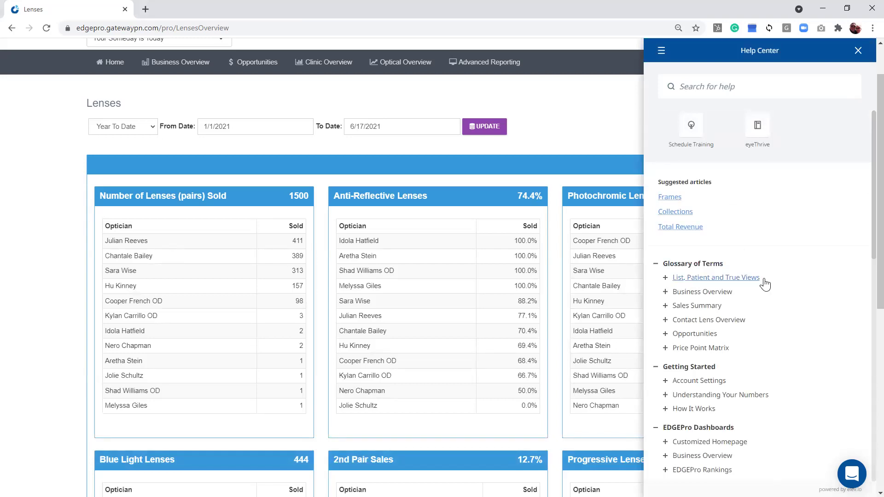
scroll(765, 284, down, 8)
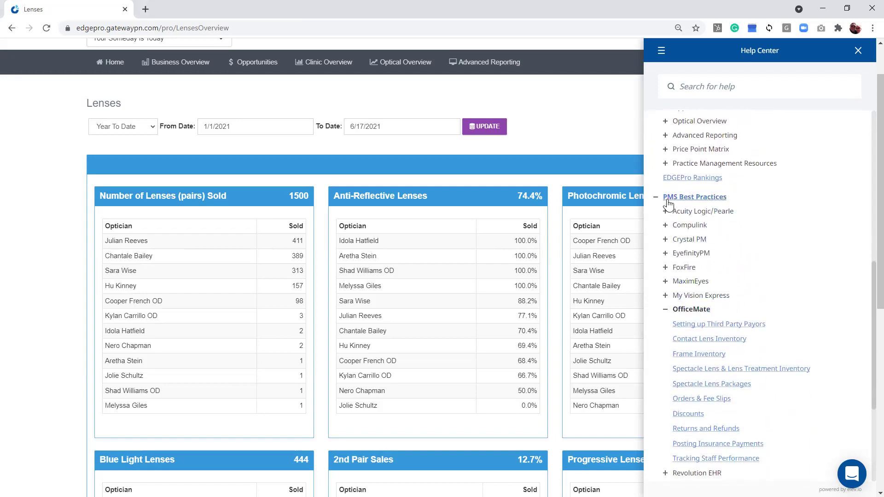
click(664, 312)
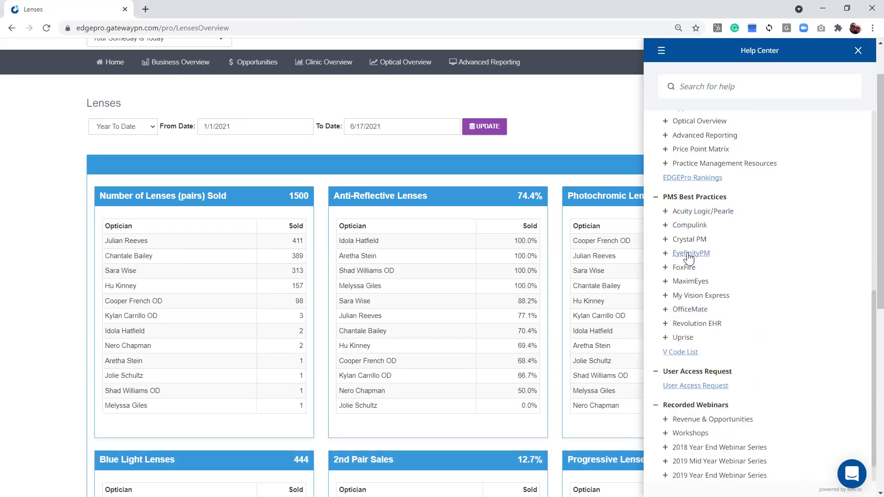
click(688, 311)
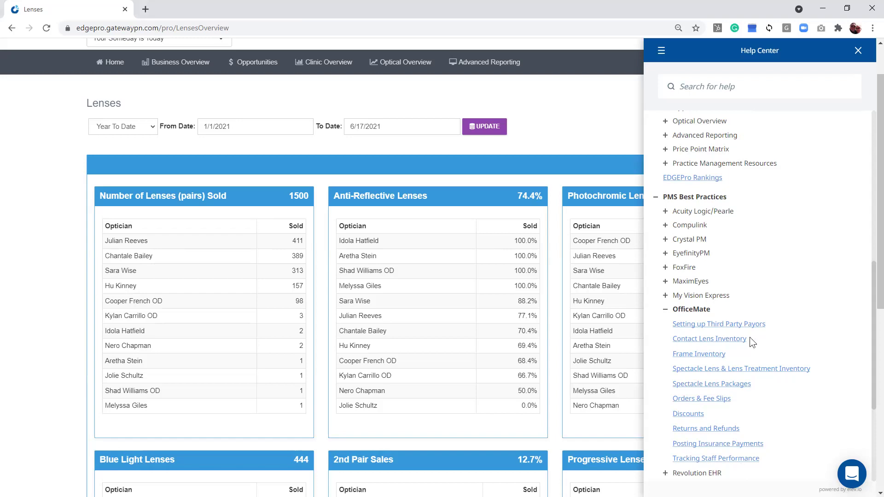
Close the Help Center and review each optician's pairs sold, noting the top three
click(857, 50)
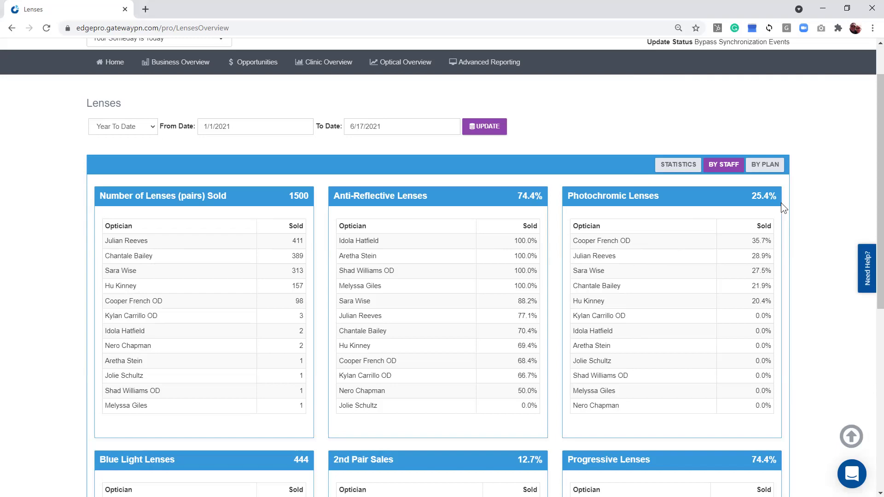
drag(107, 242, 268, 258)
drag(108, 240, 171, 273)
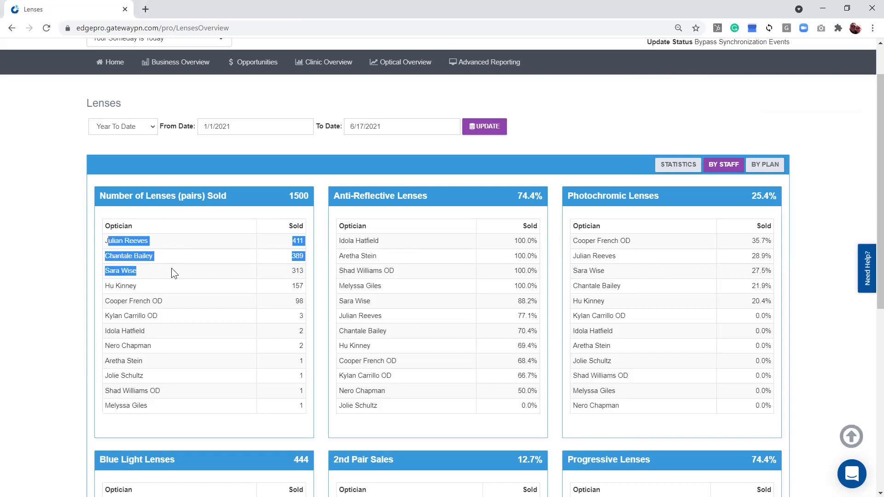
click(167, 240)
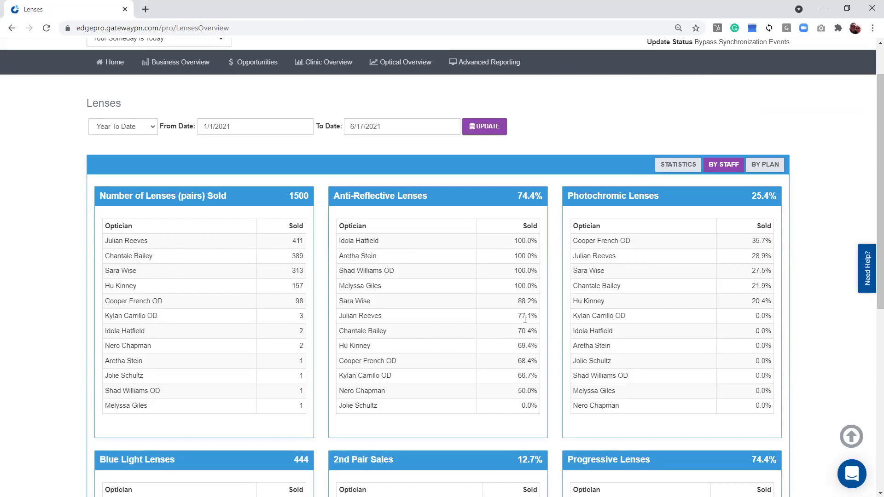
Review the per-optician anti-reflective rates, highlighting the 77.1% rate
drag(525, 319, 520, 318)
drag(747, 255, 775, 256)
scroll(667, 298, down, 2)
scroll(668, 299, down, 2)
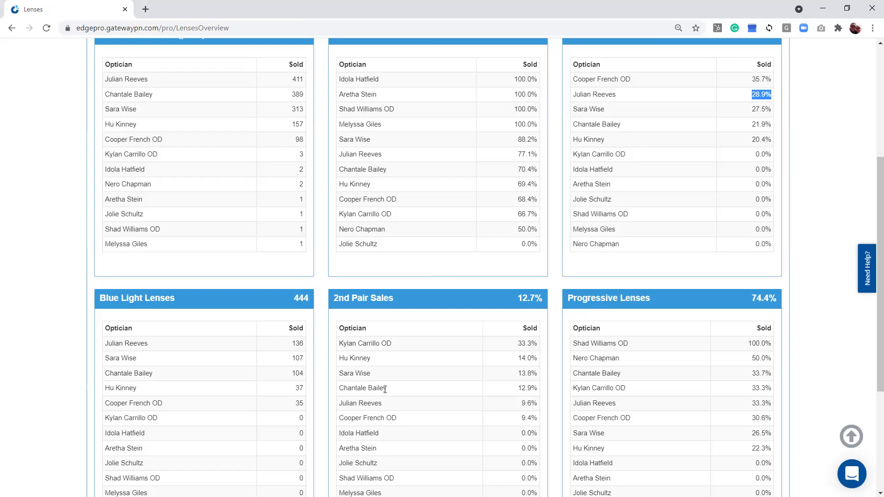
scroll(451, 224, up, 1)
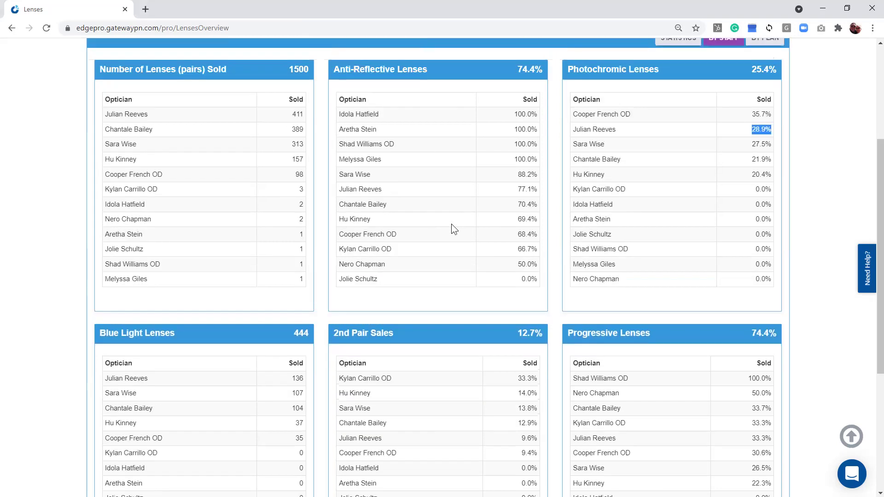
drag(531, 209, 510, 208)
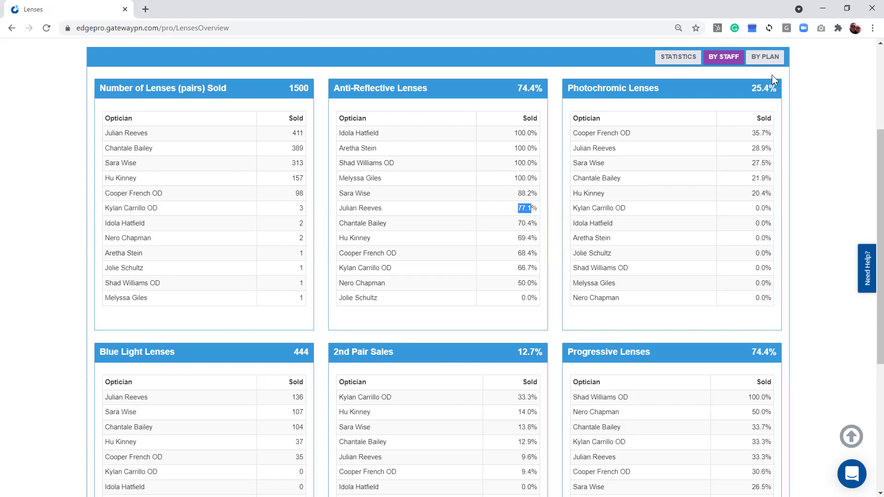
Switch through By Plan to the Statistics summary showing 1,500 pairs and 74.4% anti-reflective
click(765, 57)
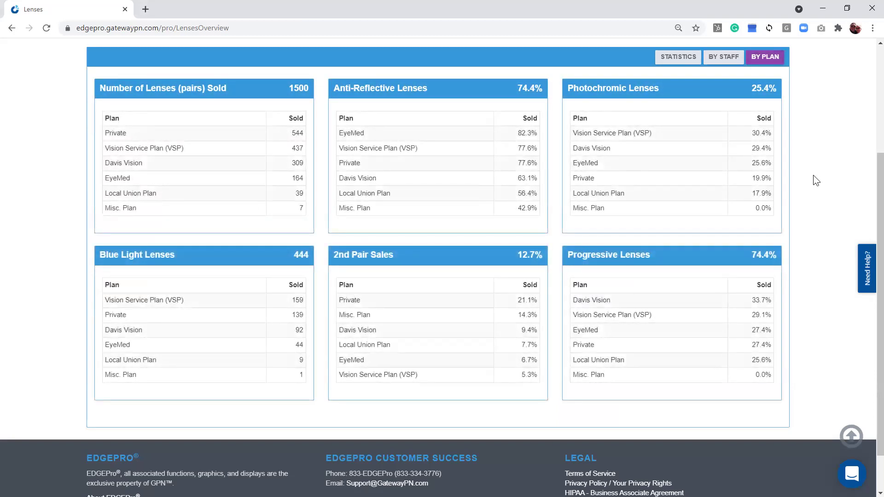
scroll(812, 175, up, 4)
mouse_move(404, 117)
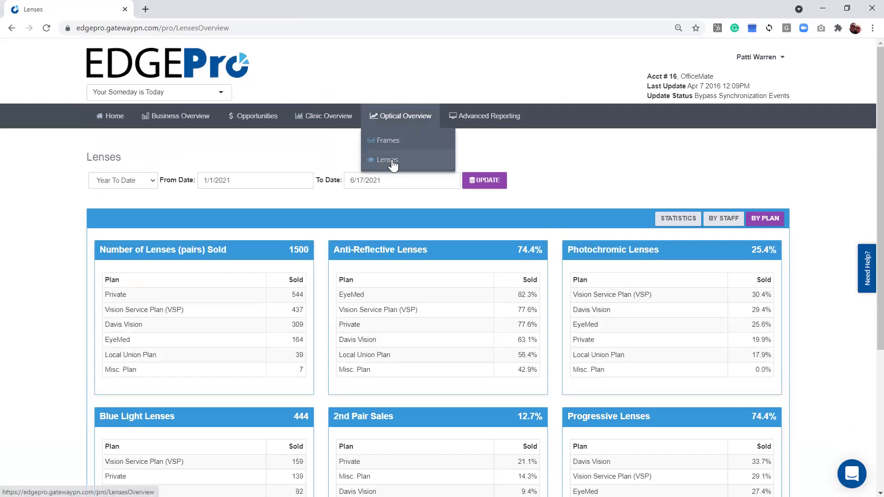
click(679, 219)
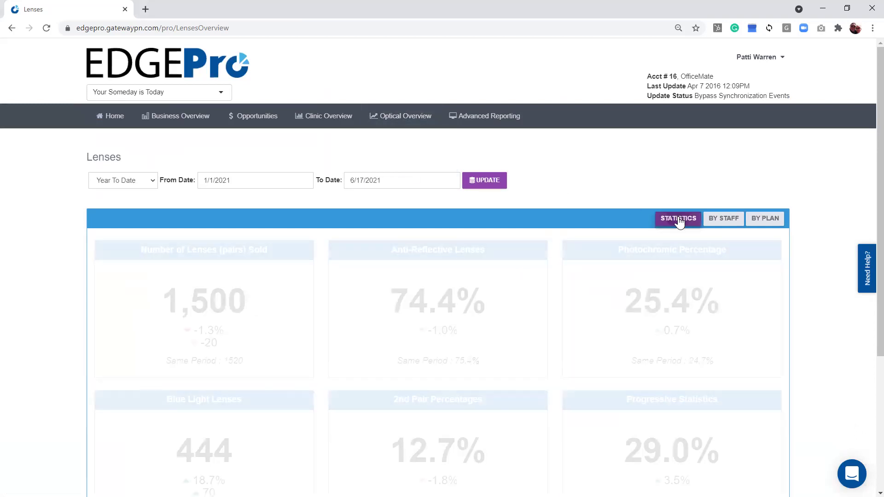